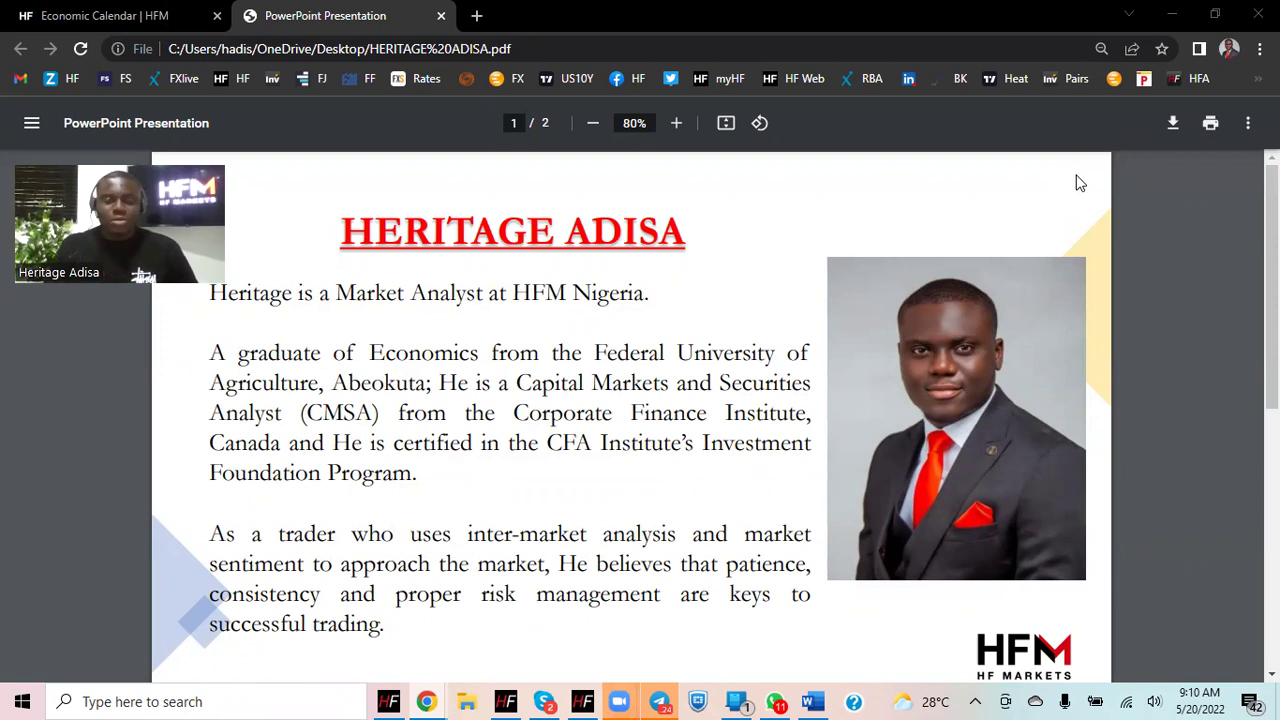
# Show the presenter's profile and the disclaimer page in the PDF, and bring up the European Open Market Update document in Word
pyautogui.click(952, 343)
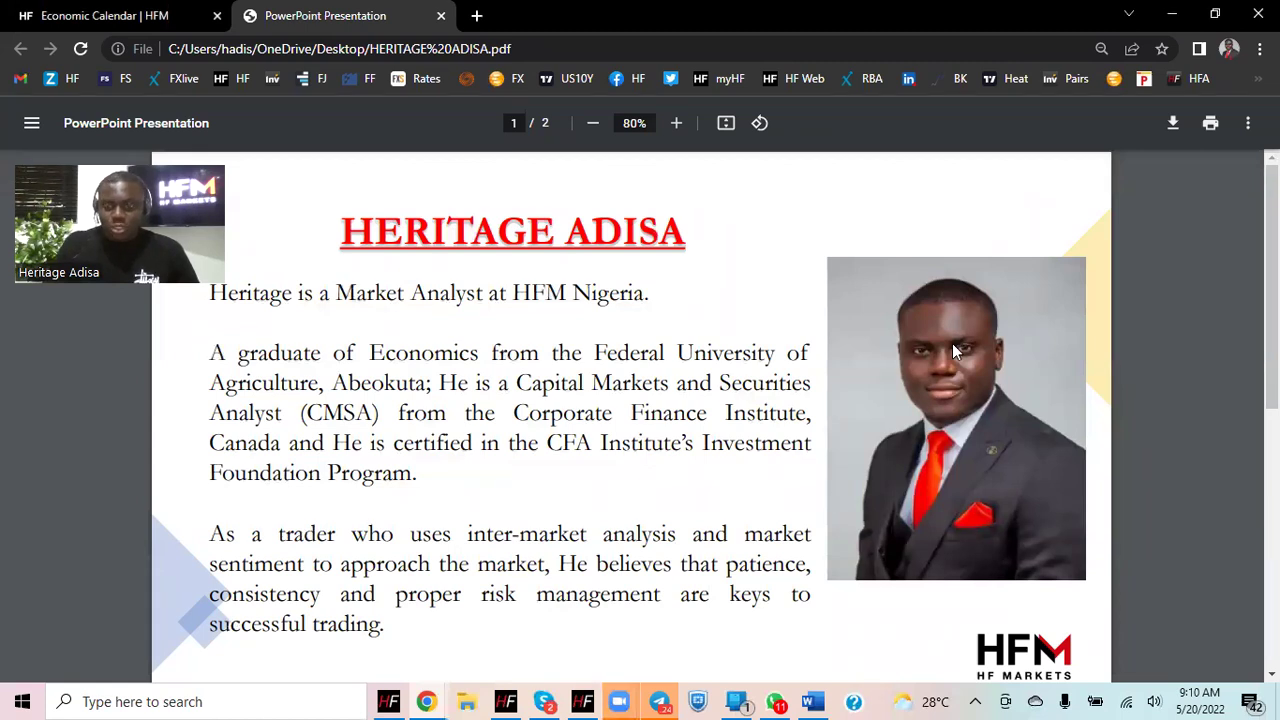
pyautogui.scroll(-5, 952, 343)
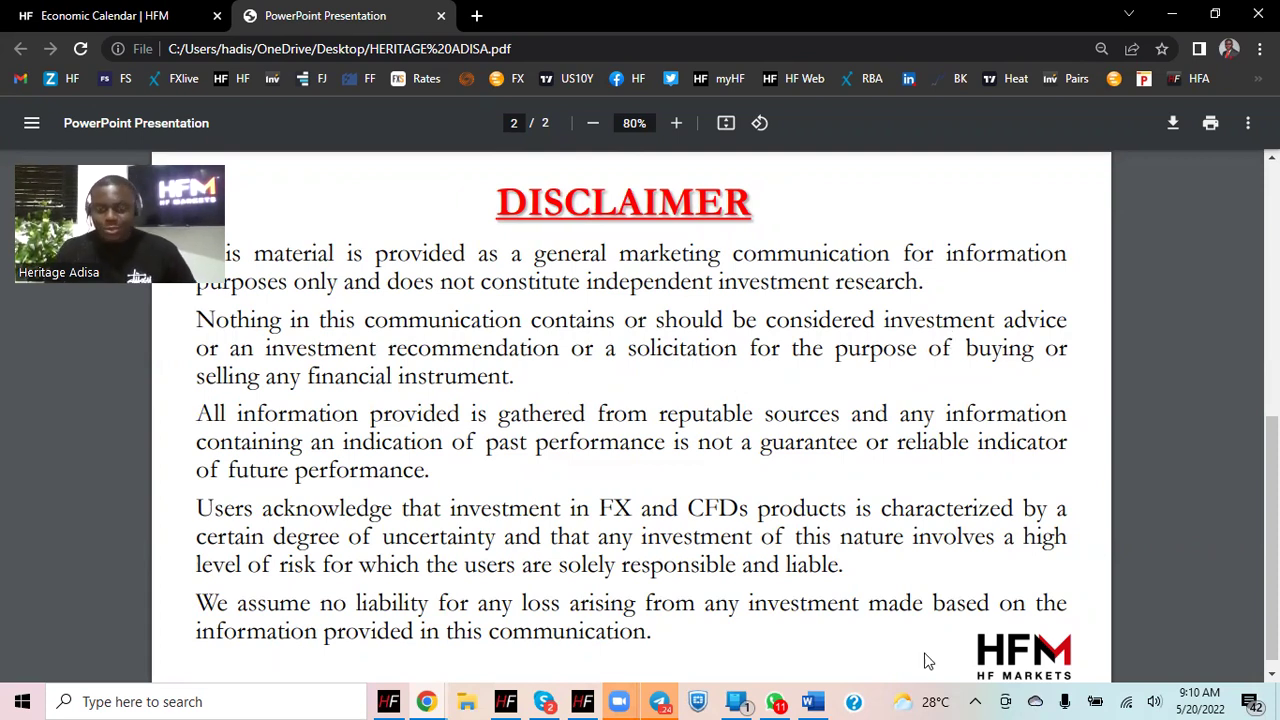
pyautogui.click(826, 698)
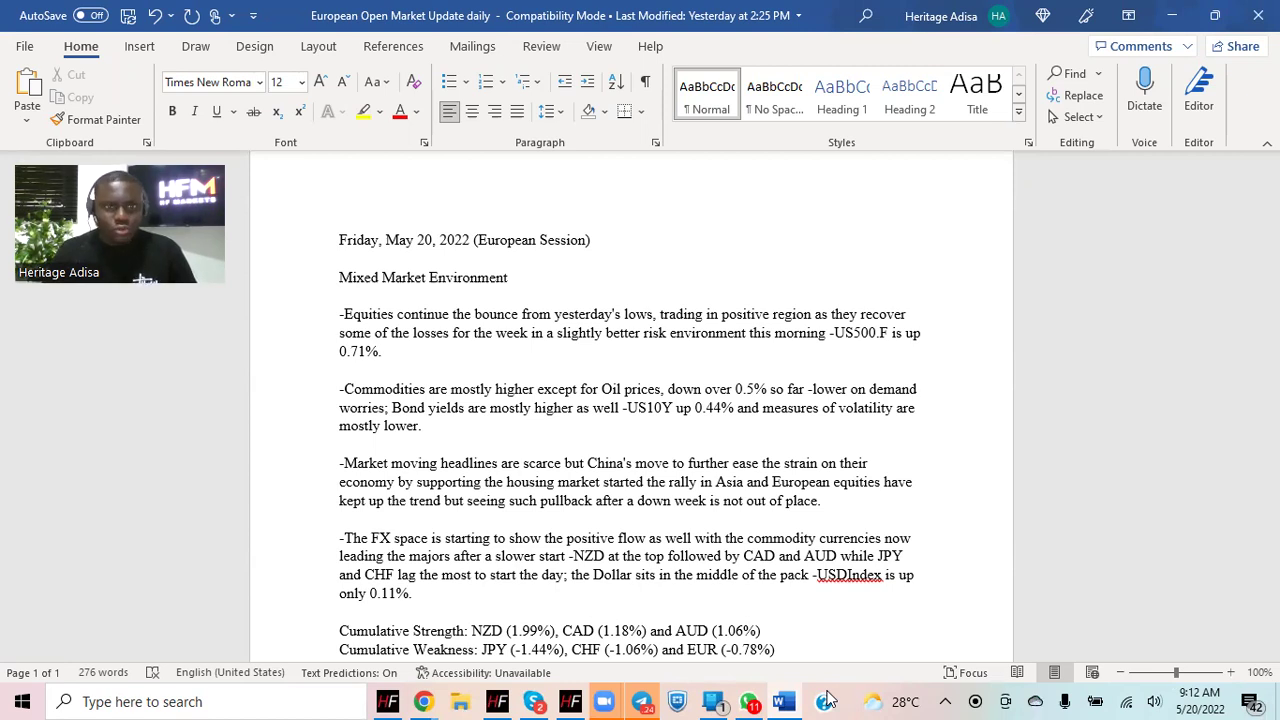
pyautogui.click(826, 701)
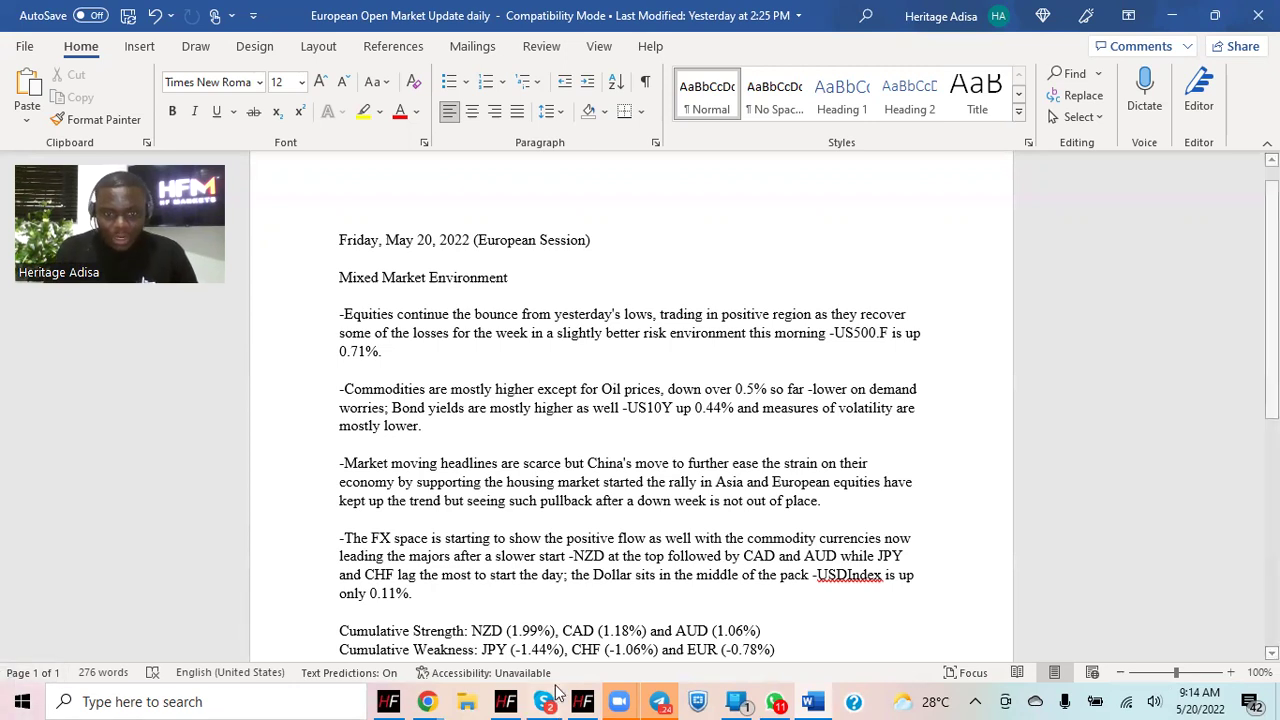
# In the trading terminal, draw a Fibonacci retracement on the US500.F M15 chart from the 18 May high near 4094 to the 19 May low near 3855
pyautogui.click(582, 701)
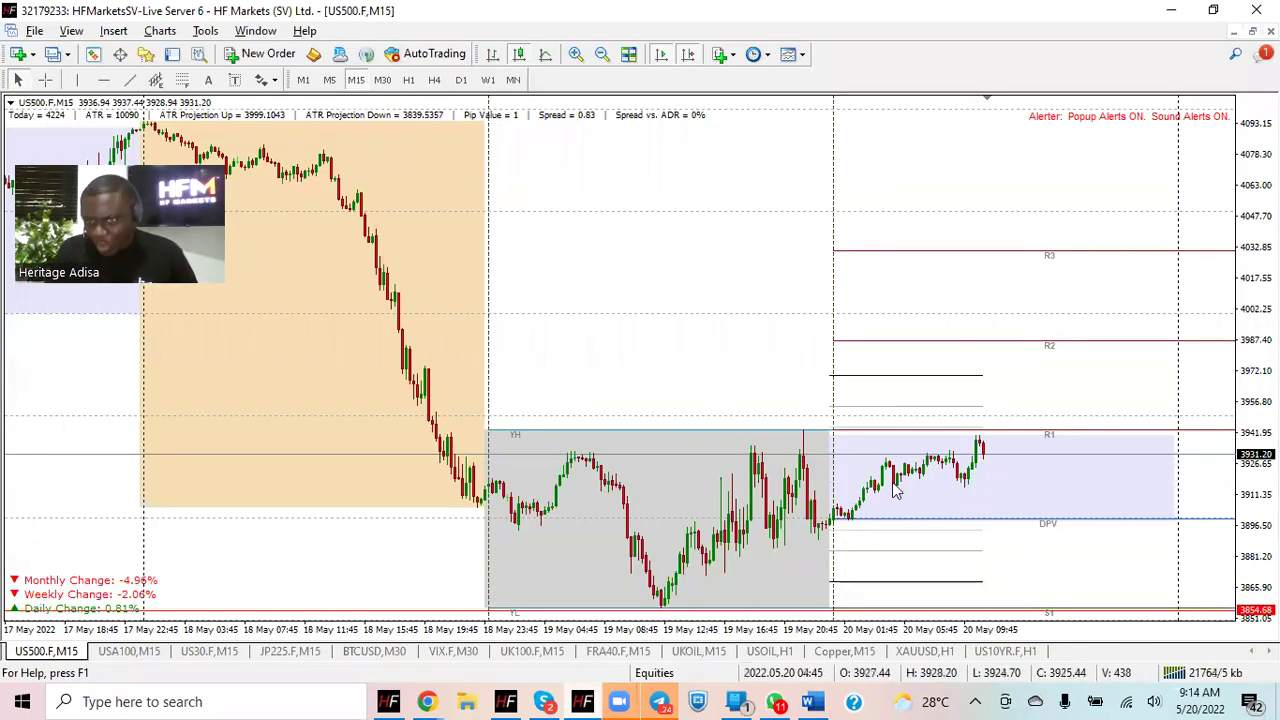
pyautogui.moveTo(905, 495)
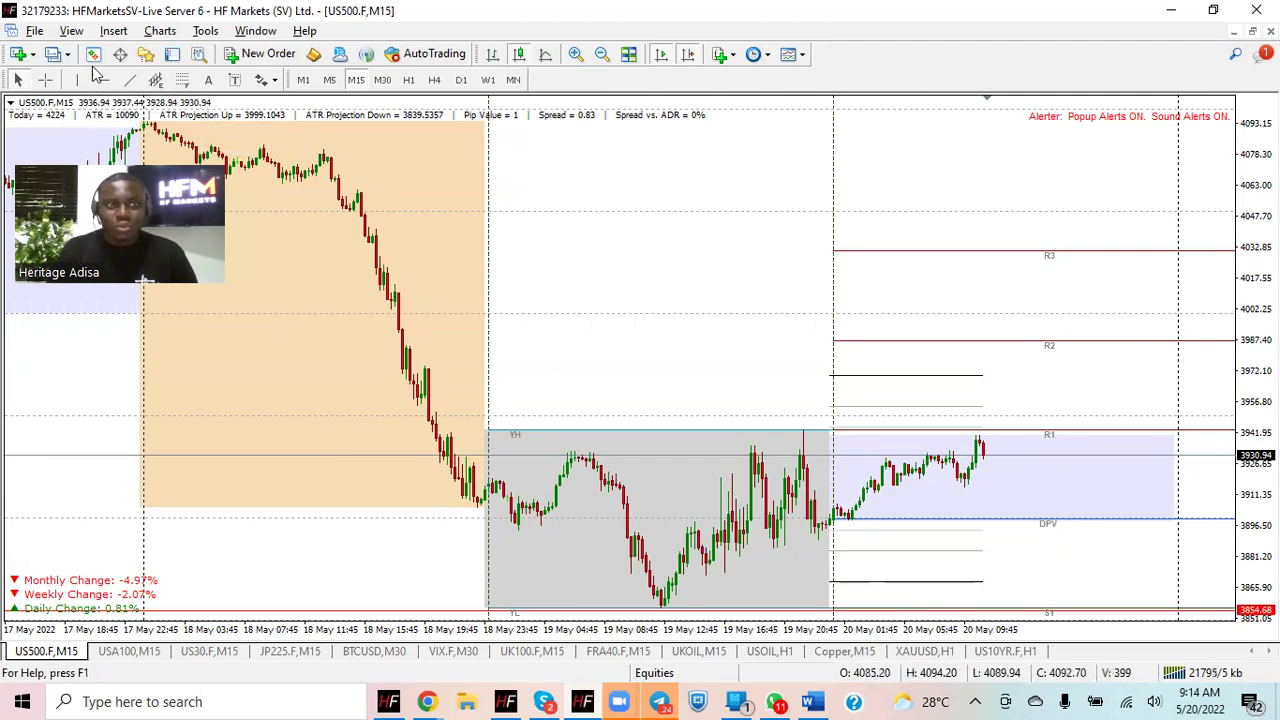
pyautogui.click(183, 81)
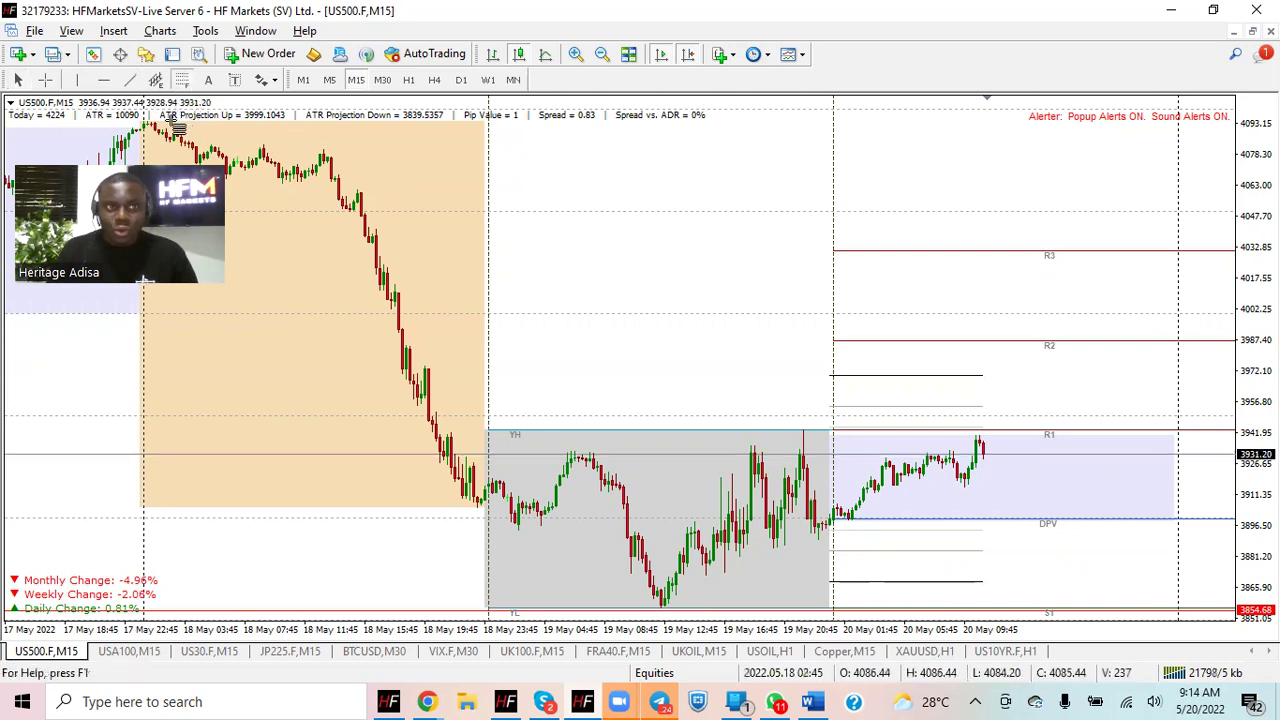
pyautogui.moveTo(168, 120); pyautogui.dragTo(837, 615)
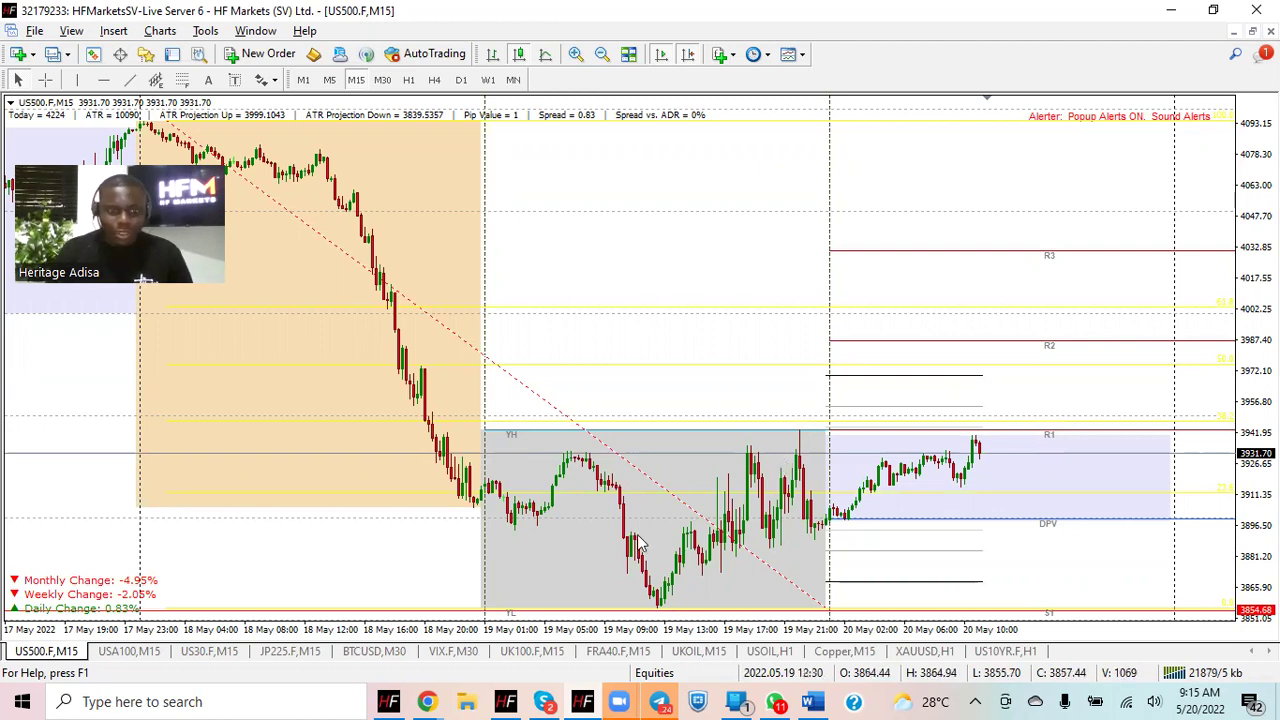
# Look over the USA100 M15 chart and apply the Full Package template to the US30.F M15 chart
pyautogui.click(155, 655)
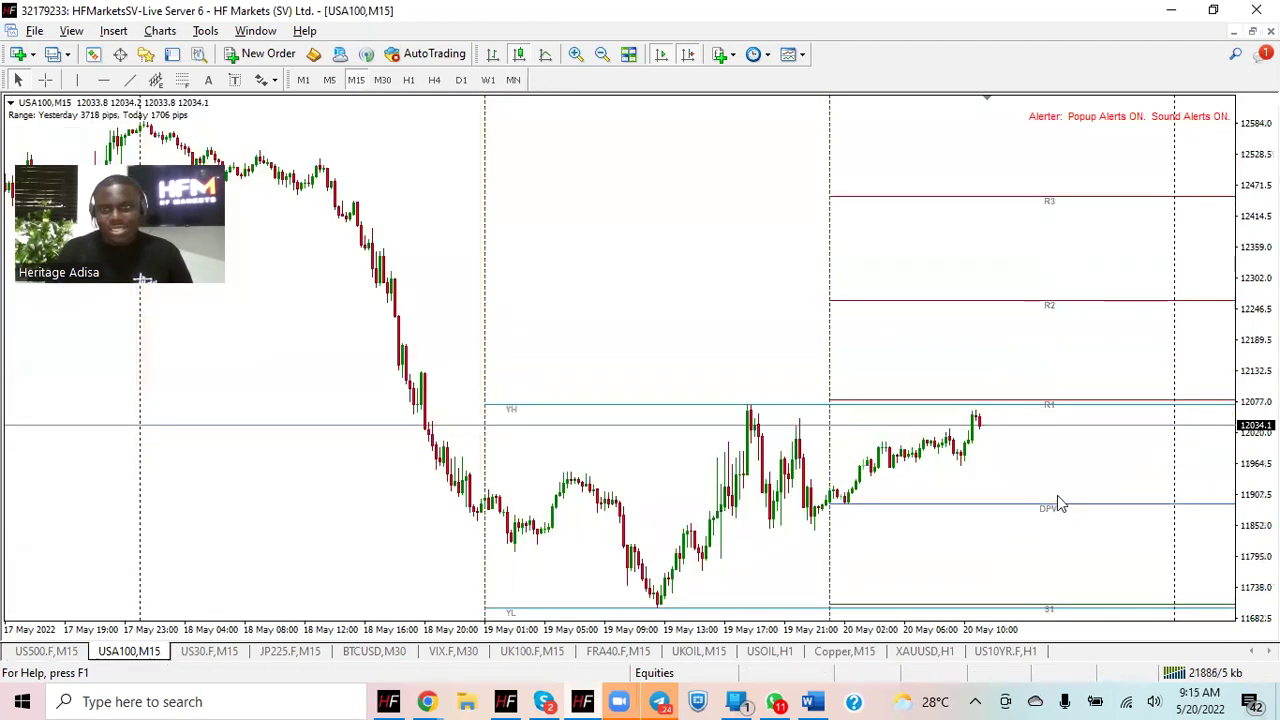
pyautogui.click(209, 651)
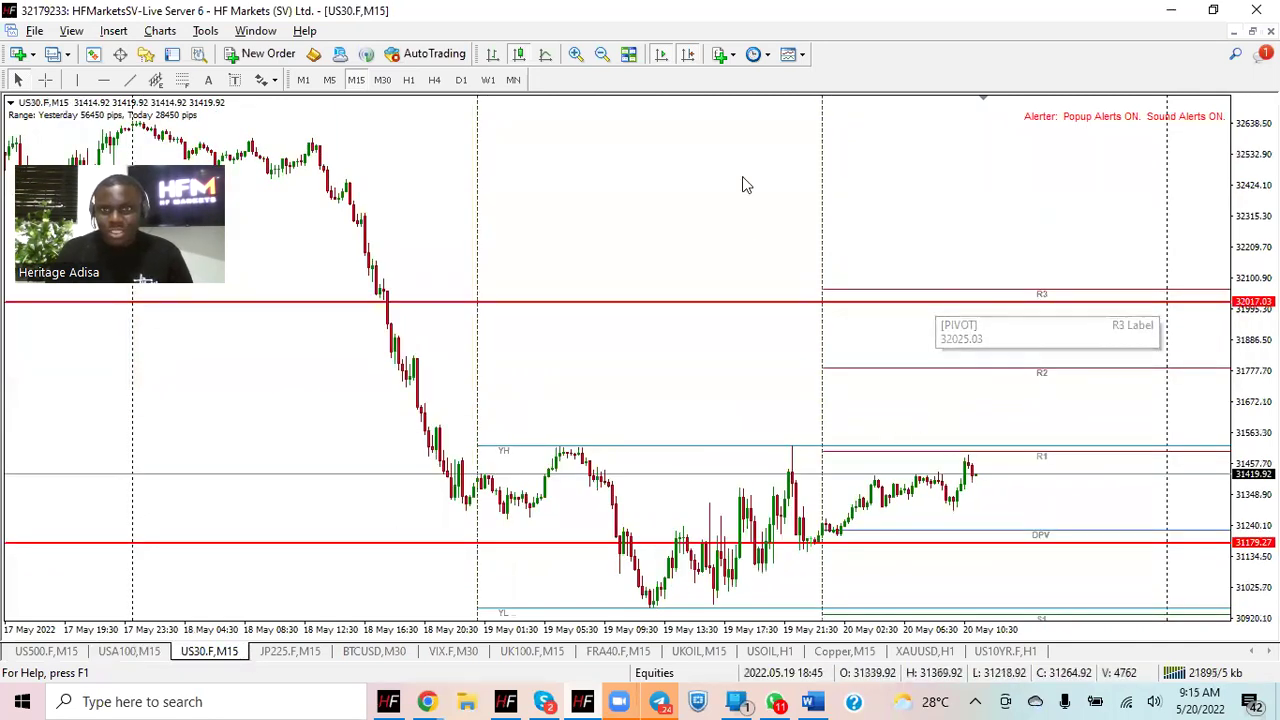
pyautogui.click(790, 54)
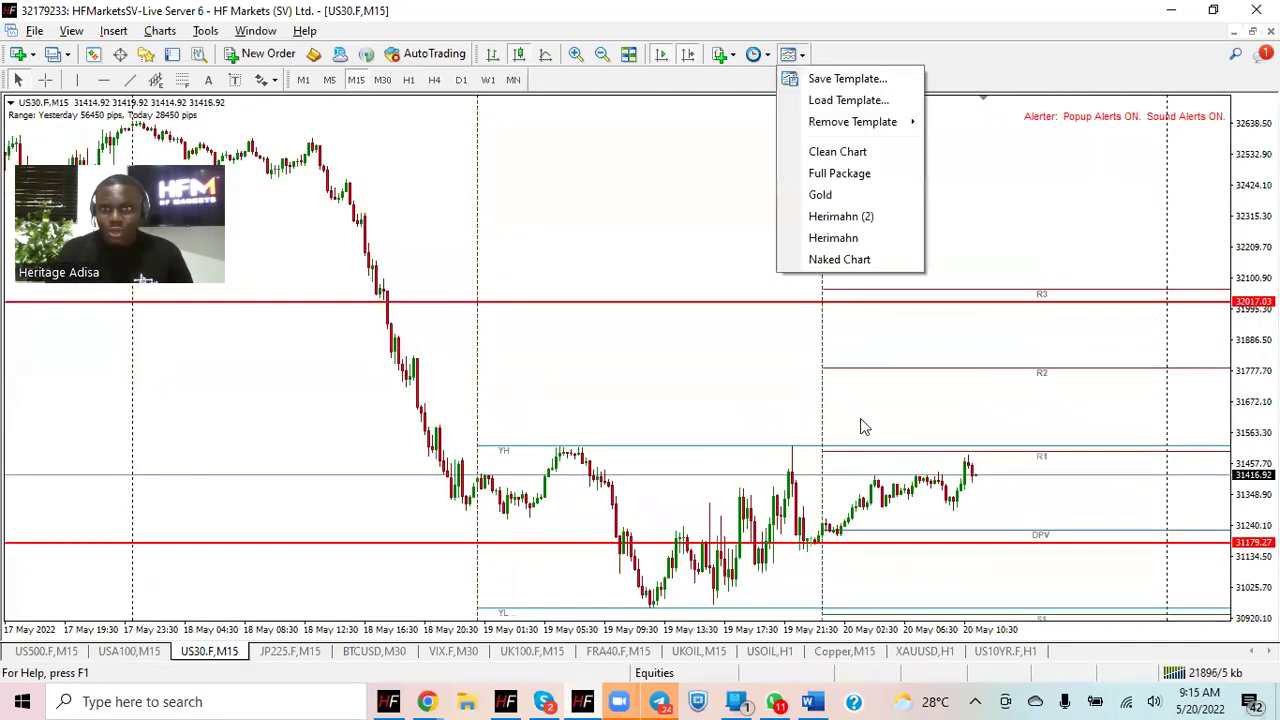
pyautogui.click(868, 178)
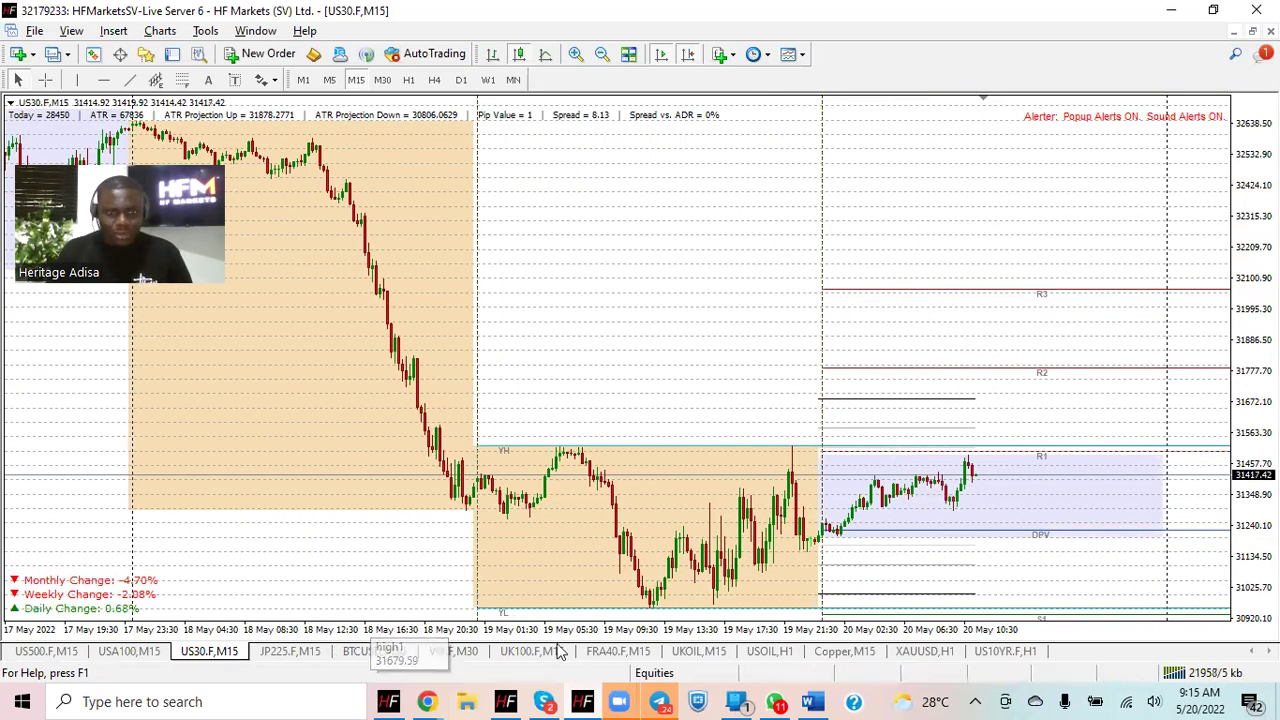
# Examine the VIX.F M30 chart, and the USDIndex M15 chart in the other HF Markets terminal
pyautogui.click(474, 652)
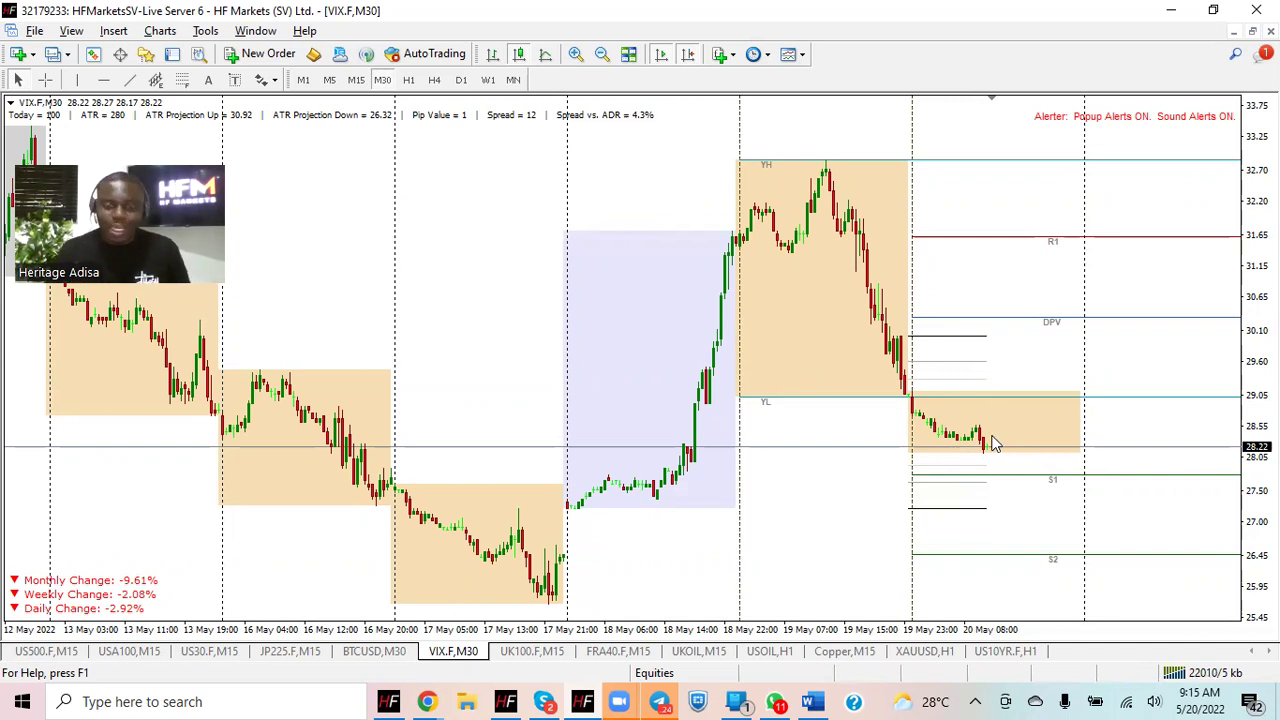
pyautogui.click(505, 701)
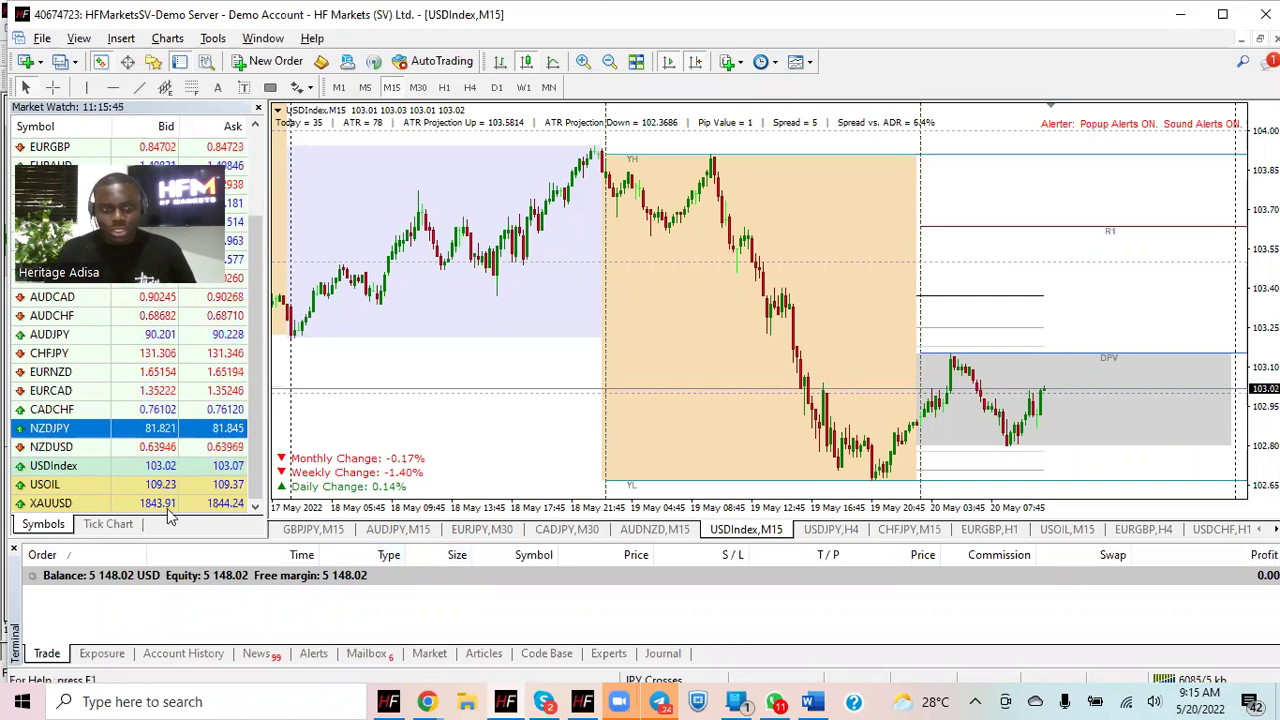
# Show the AUDJPY M15 chart without Market Watch and Terminal, and draw a resistance rectangle across it from about 90.43 to 90.53
pyautogui.click(385, 531)
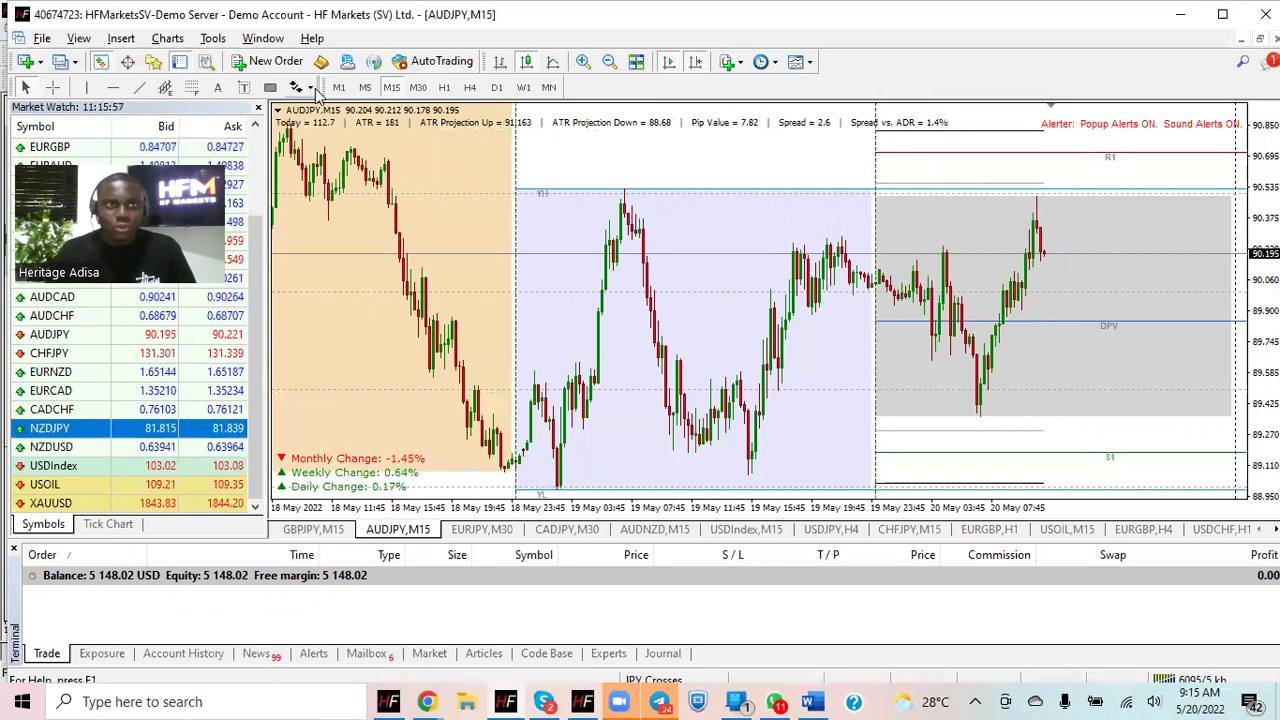
pyautogui.click(258, 107)
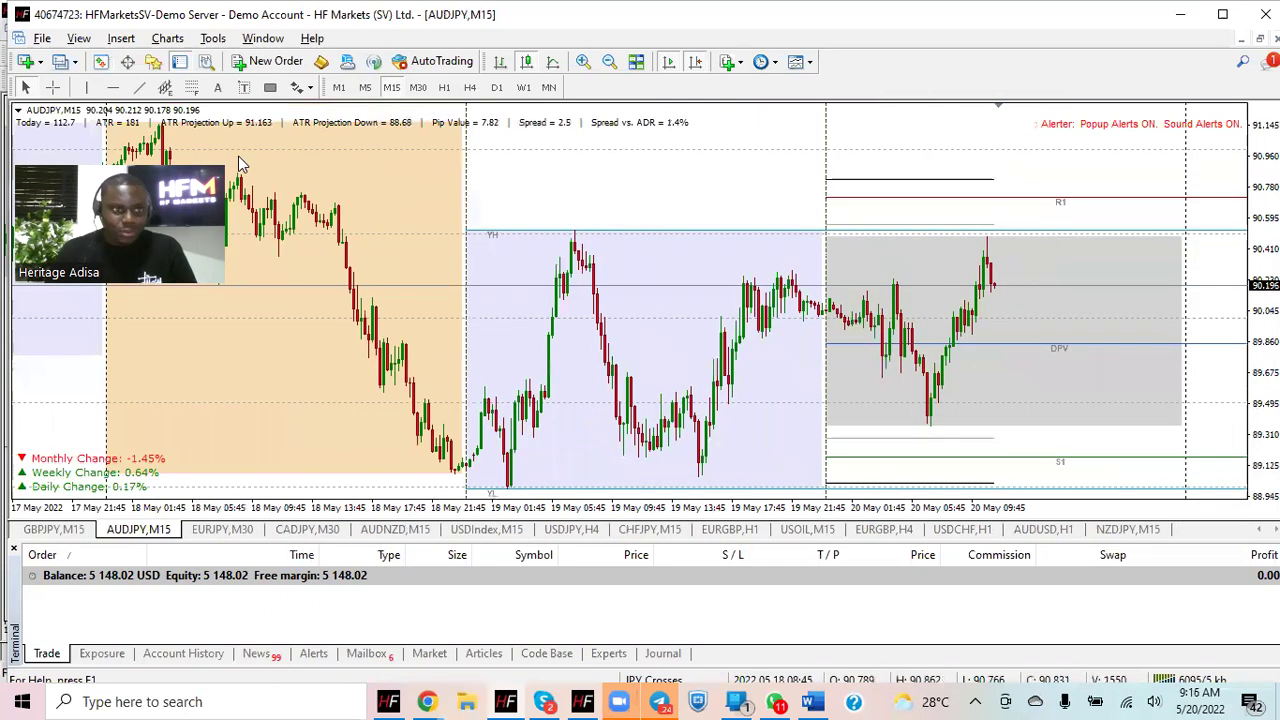
pyautogui.click(16, 553)
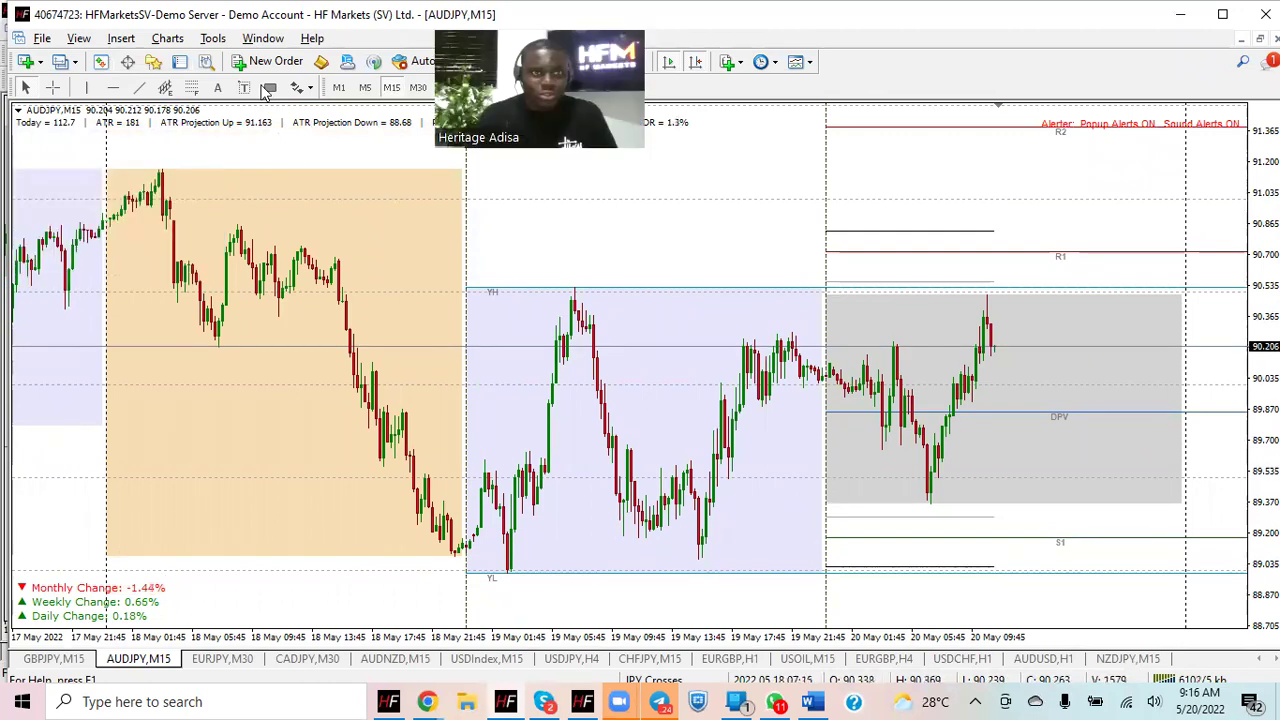
pyautogui.click(269, 87)
pyautogui.moveTo(24, 286); pyautogui.dragTo(1246, 304)
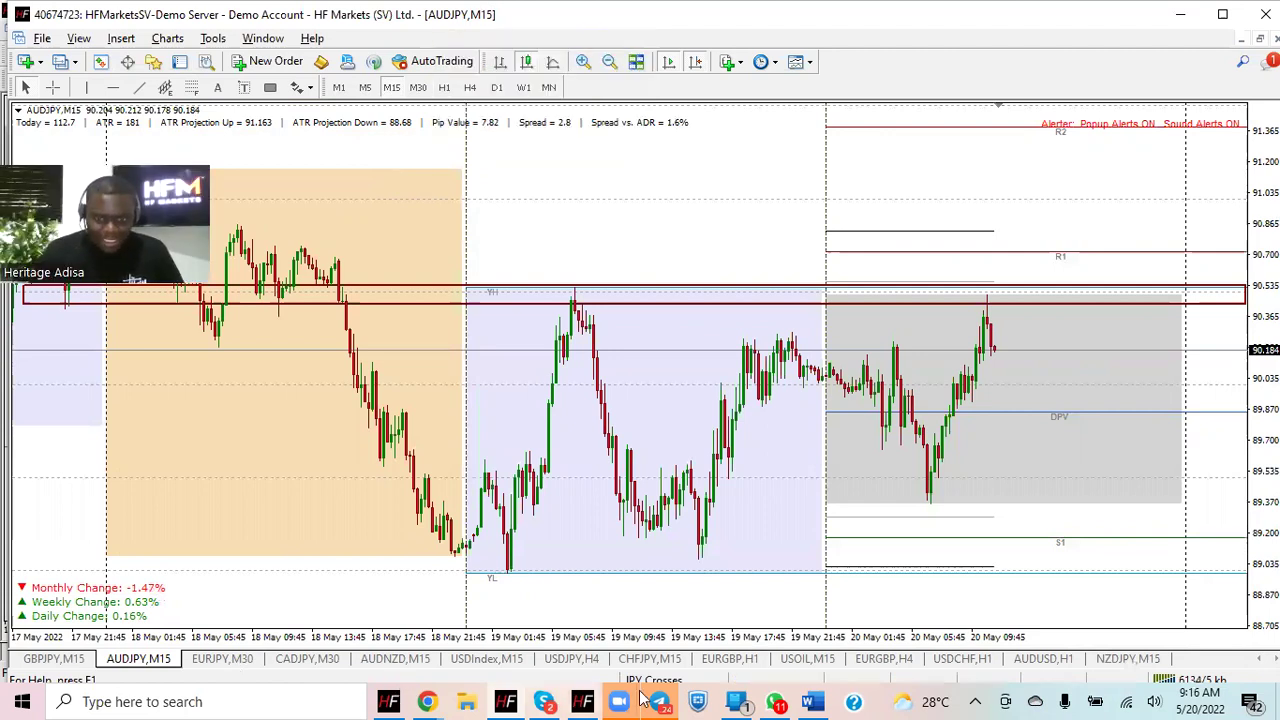
# On the NZDJPY M15 chart, draw a resistance rectangle across the full width from about 81.89 to 82.11, between yesterday's high and R1
pyautogui.click(1125, 656)
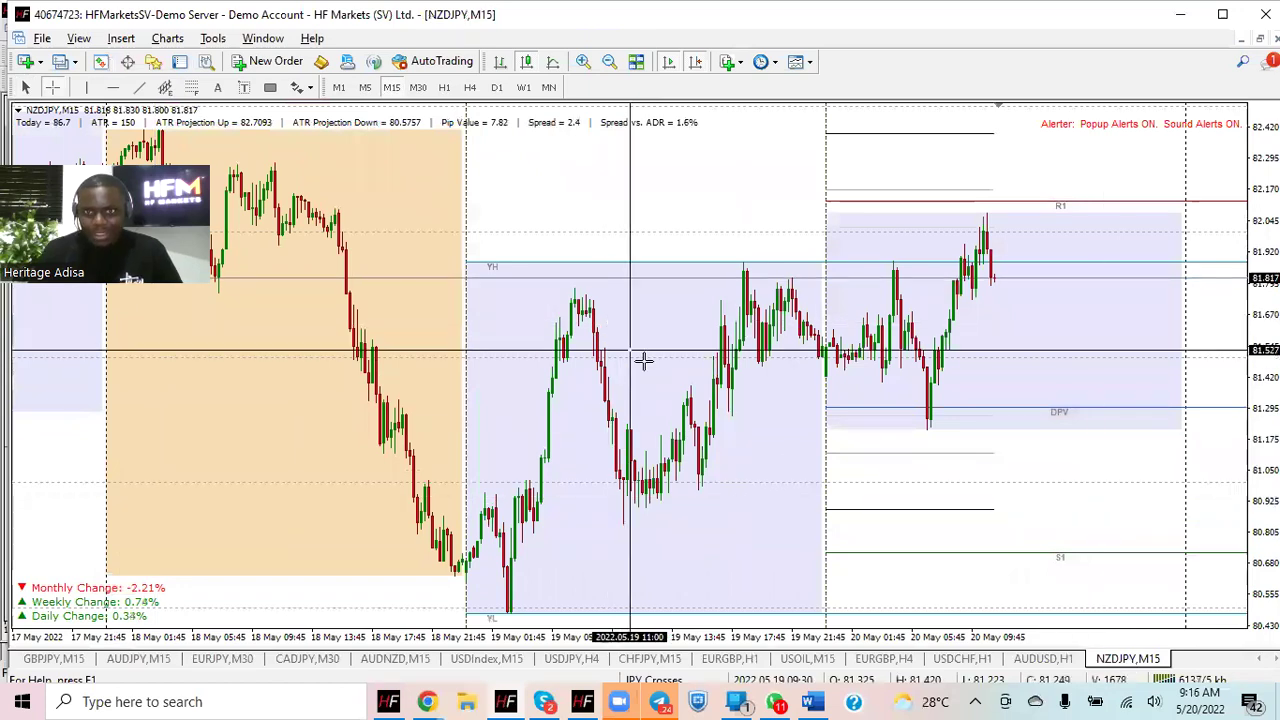
pyautogui.middleClick(745, 487)
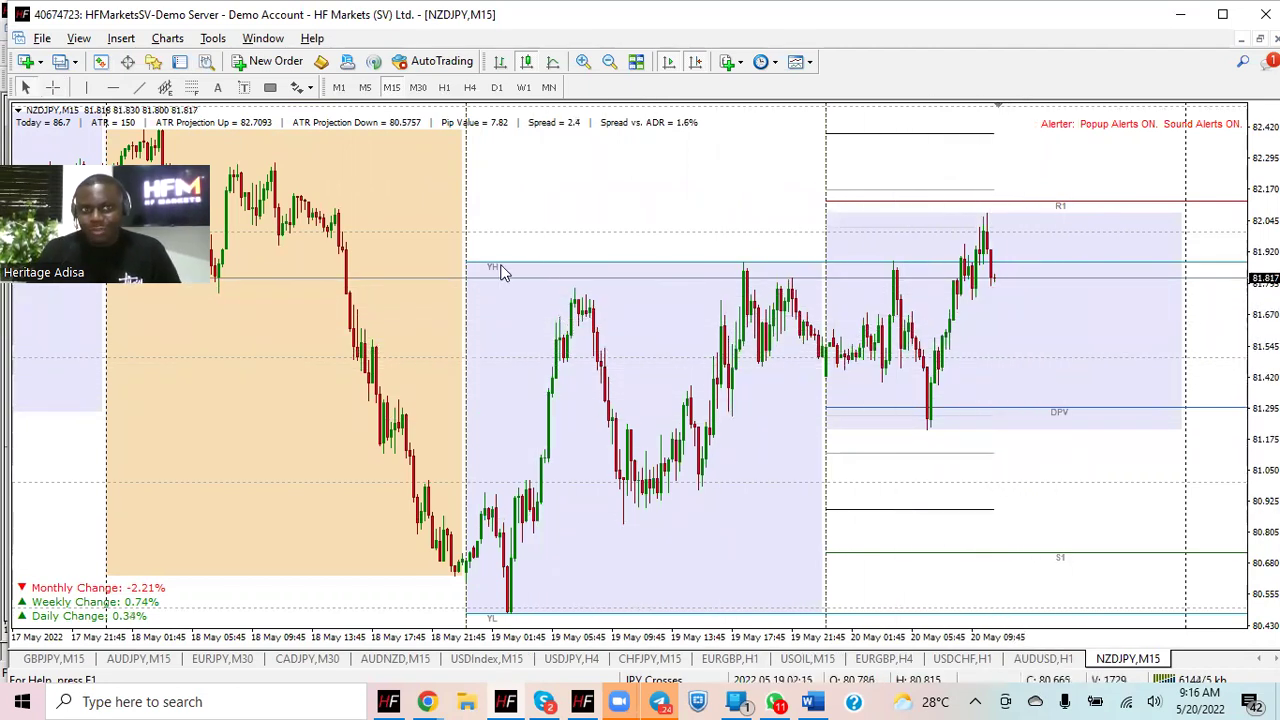
pyautogui.moveTo(1240, 394); pyautogui.dragTo(563, 523)
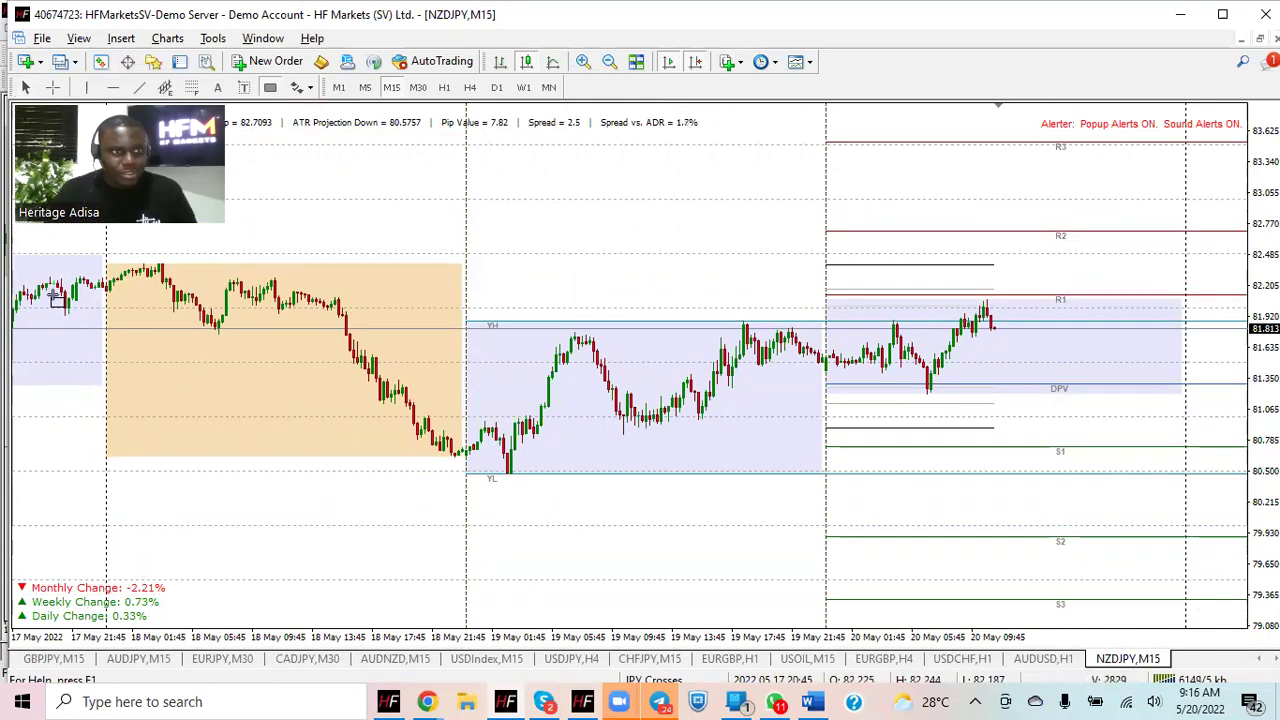
pyautogui.moveTo(26, 295)
pyautogui.mouseDown()
pyautogui.moveTo(1231, 428)
pyautogui.moveTo(1174, 268)
pyautogui.moveTo(1244, 352)
pyautogui.moveTo(1242, 320)
pyautogui.mouseUp()
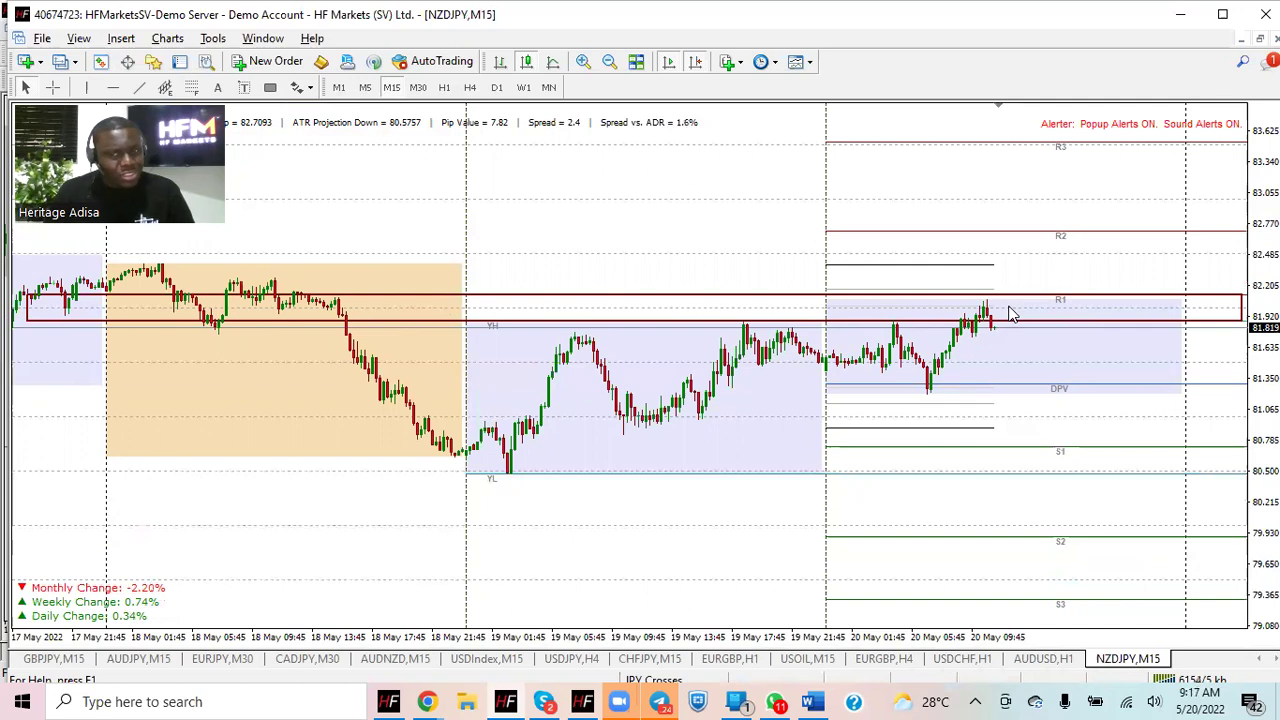
pyautogui.moveTo(984, 320)
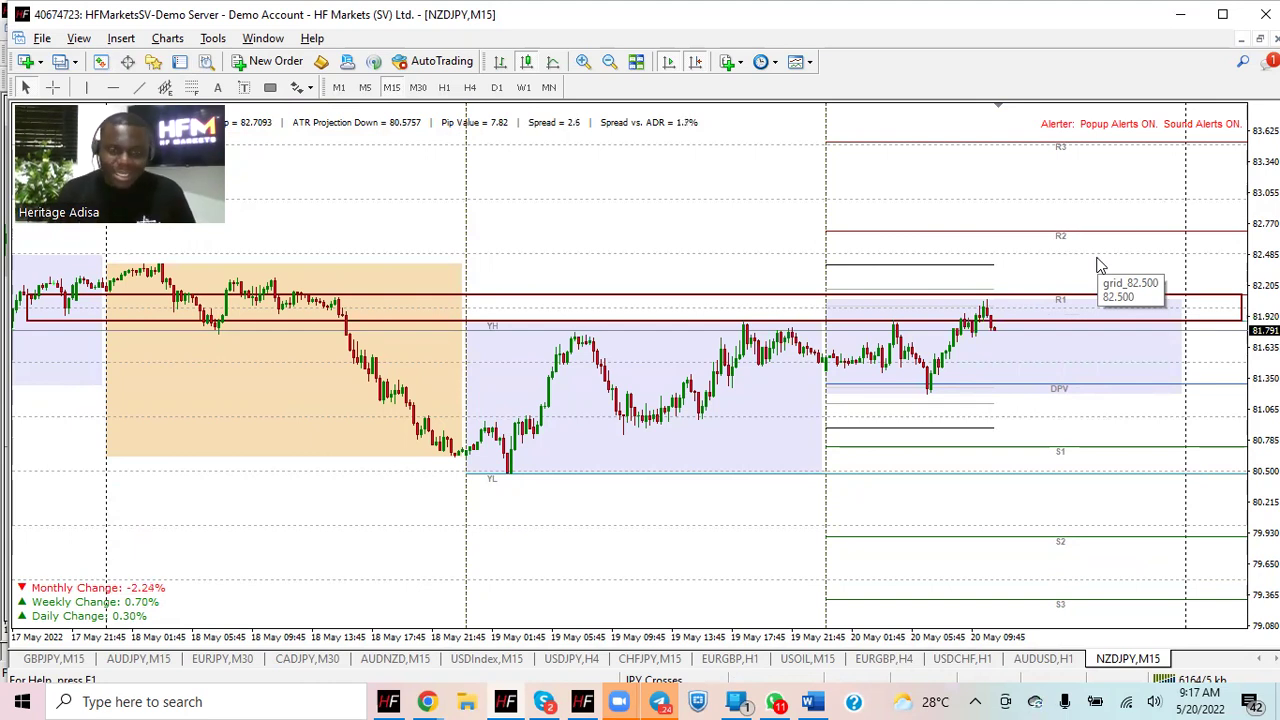
# Switch to the terminal showing the NZDCHF H1 chart, close Market Watch, and compare the pair on the M30 and H1 timeframes
pyautogui.click(390, 701)
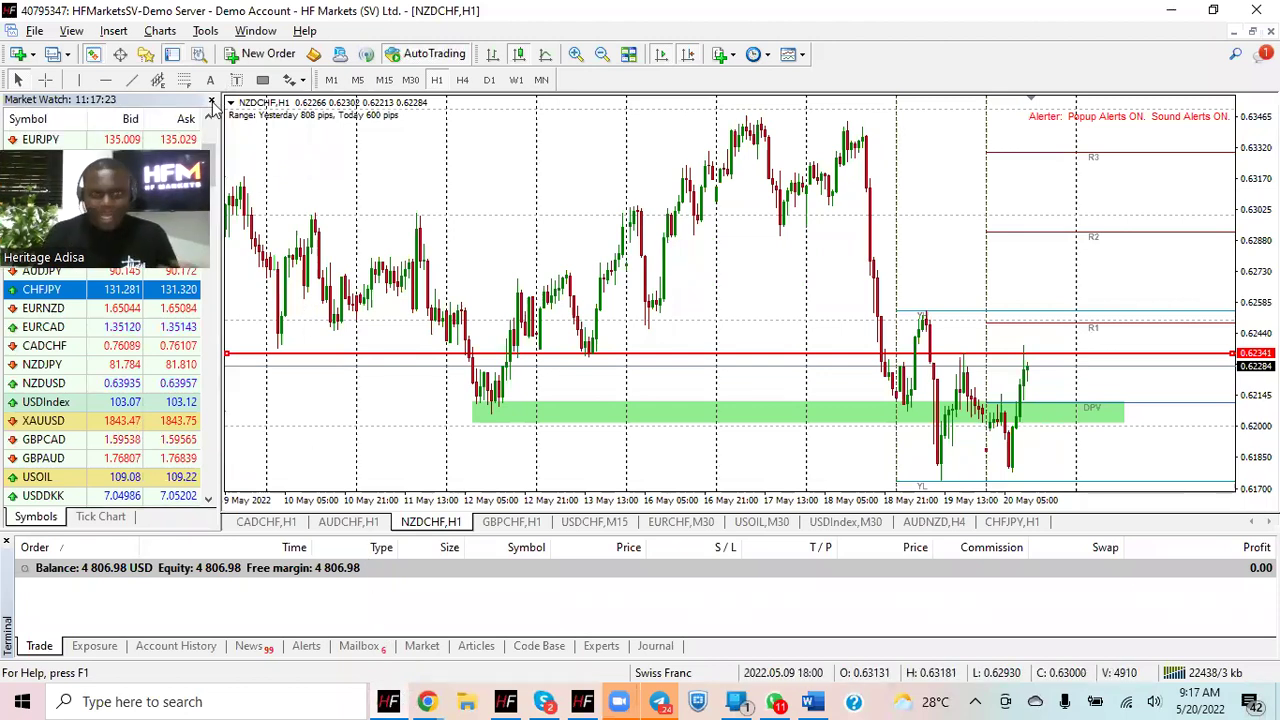
pyautogui.click(211, 100)
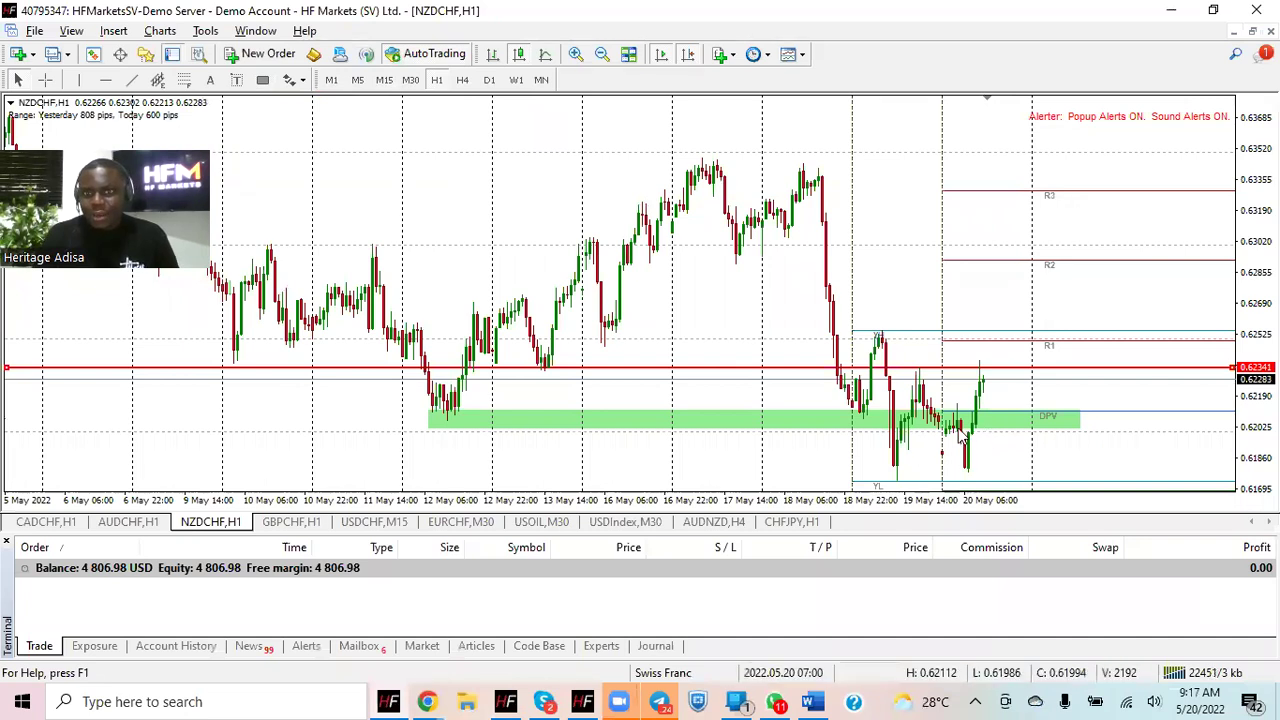
pyautogui.click(410, 80)
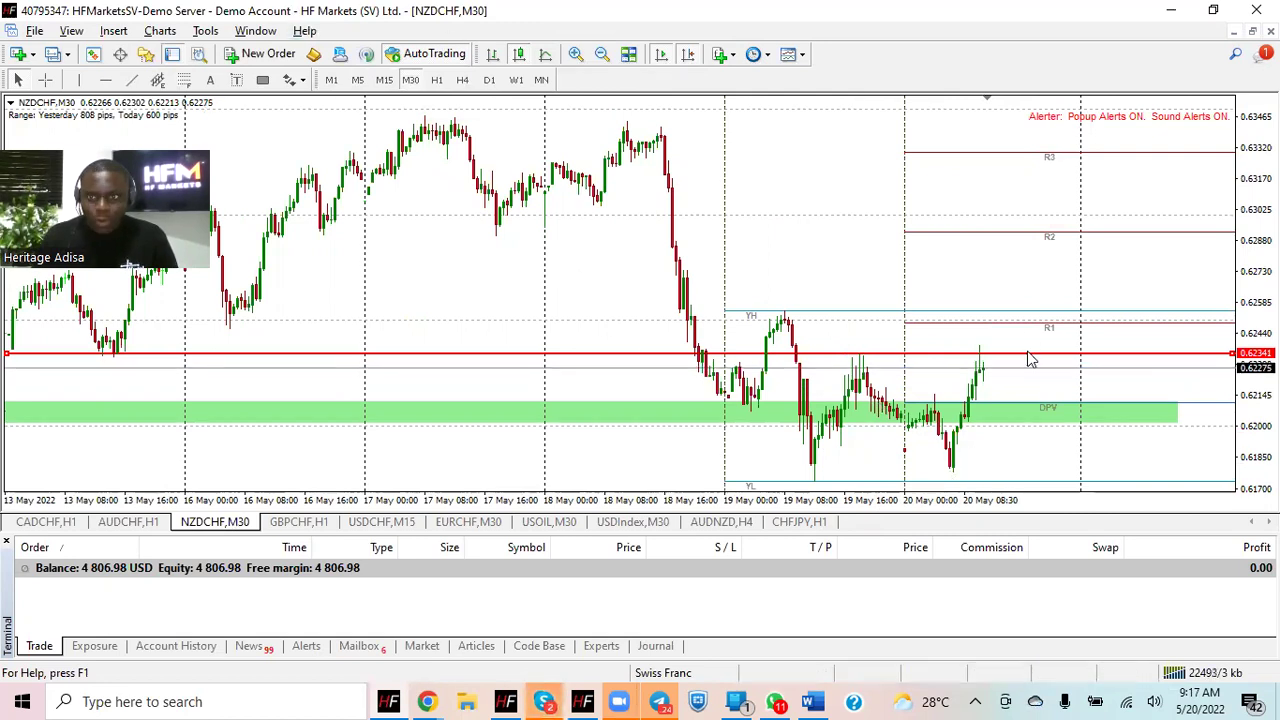
pyautogui.click(436, 80)
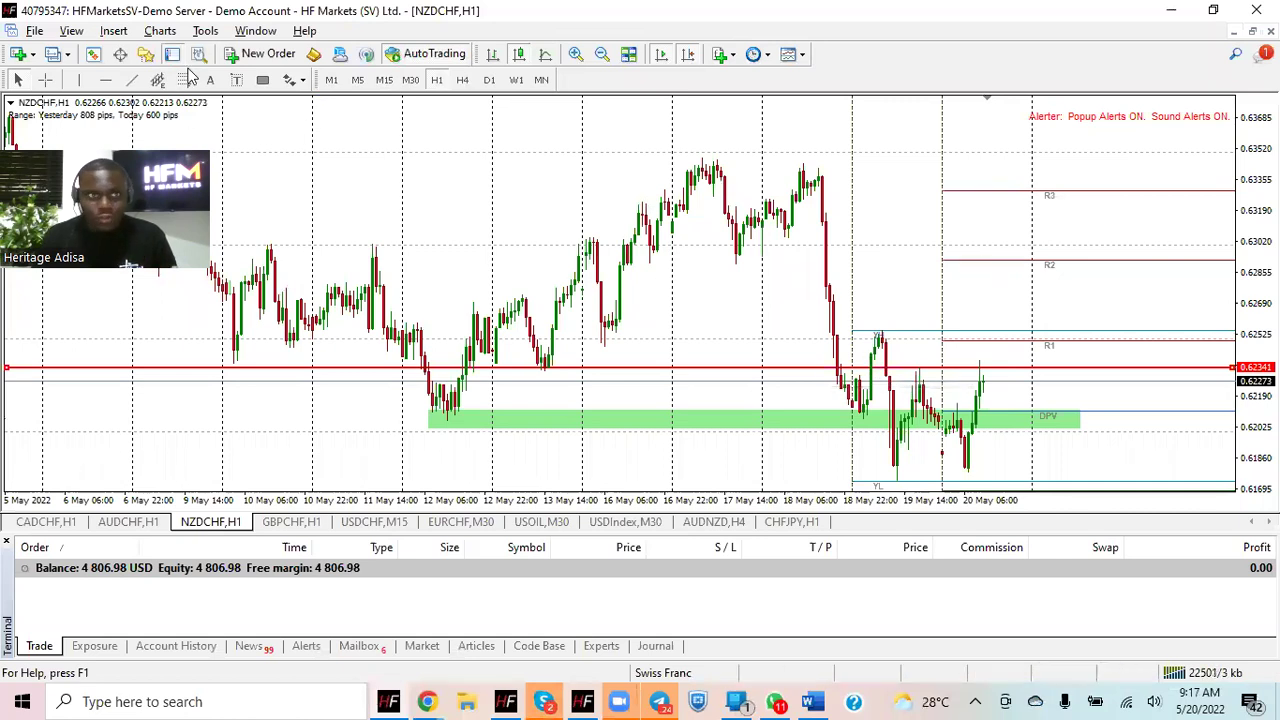
# Draw a rectangle from about 0.6230 to 0.6241 on the NZDCHF H1 chart, and delete the green zone and the red 0.62341 horizontal line
pyautogui.click(262, 80)
pyautogui.moveTo(228, 373); pyautogui.dragTo(1209, 376)
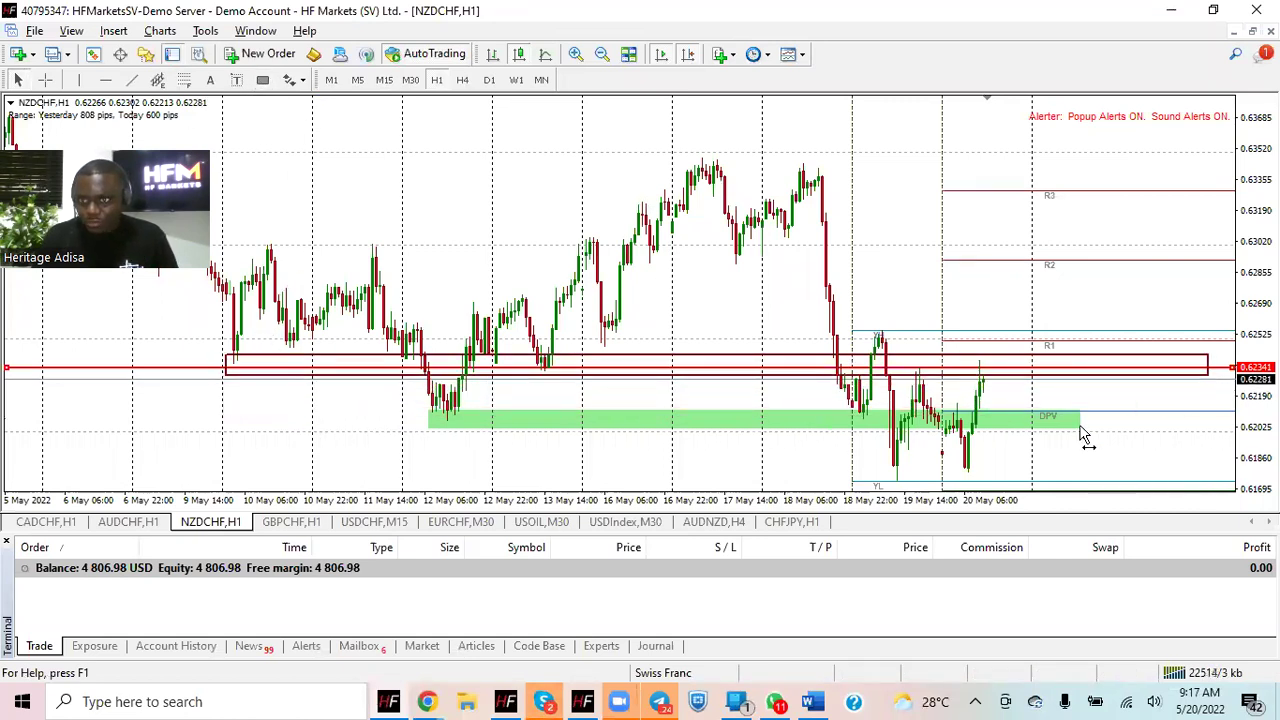
pyautogui.doubleClick(430, 424)
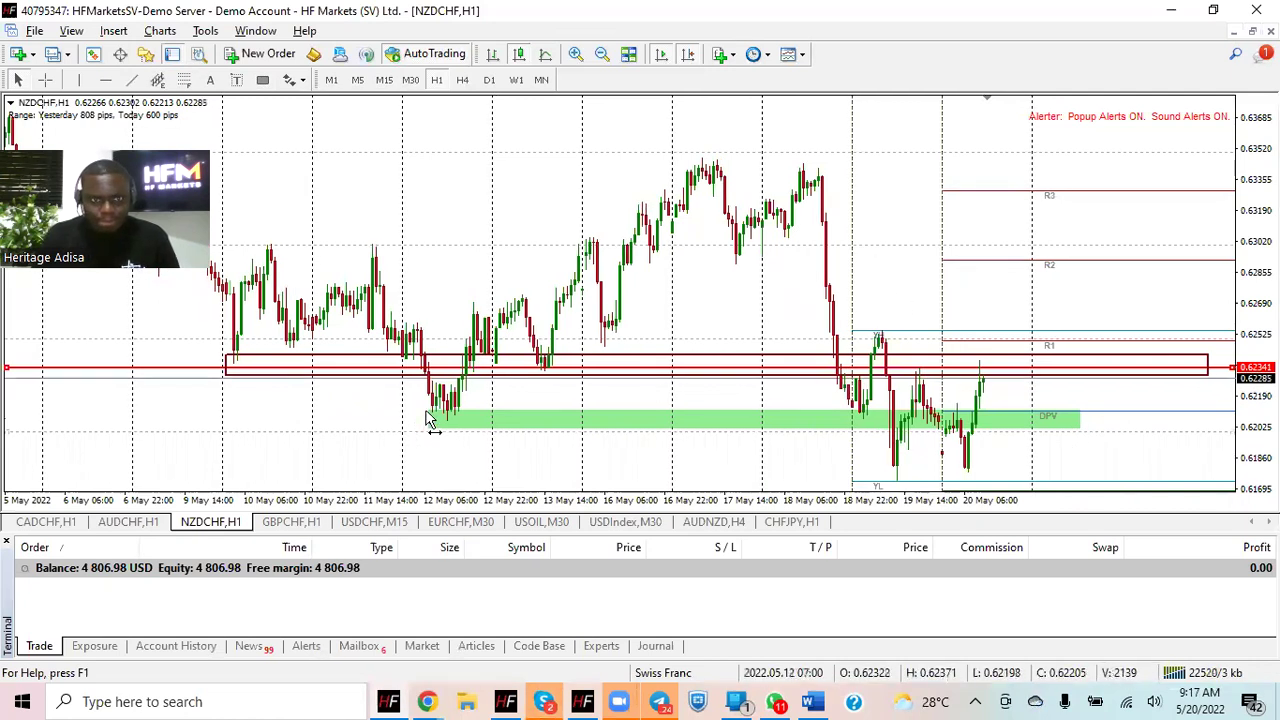
pyautogui.press('Delete')
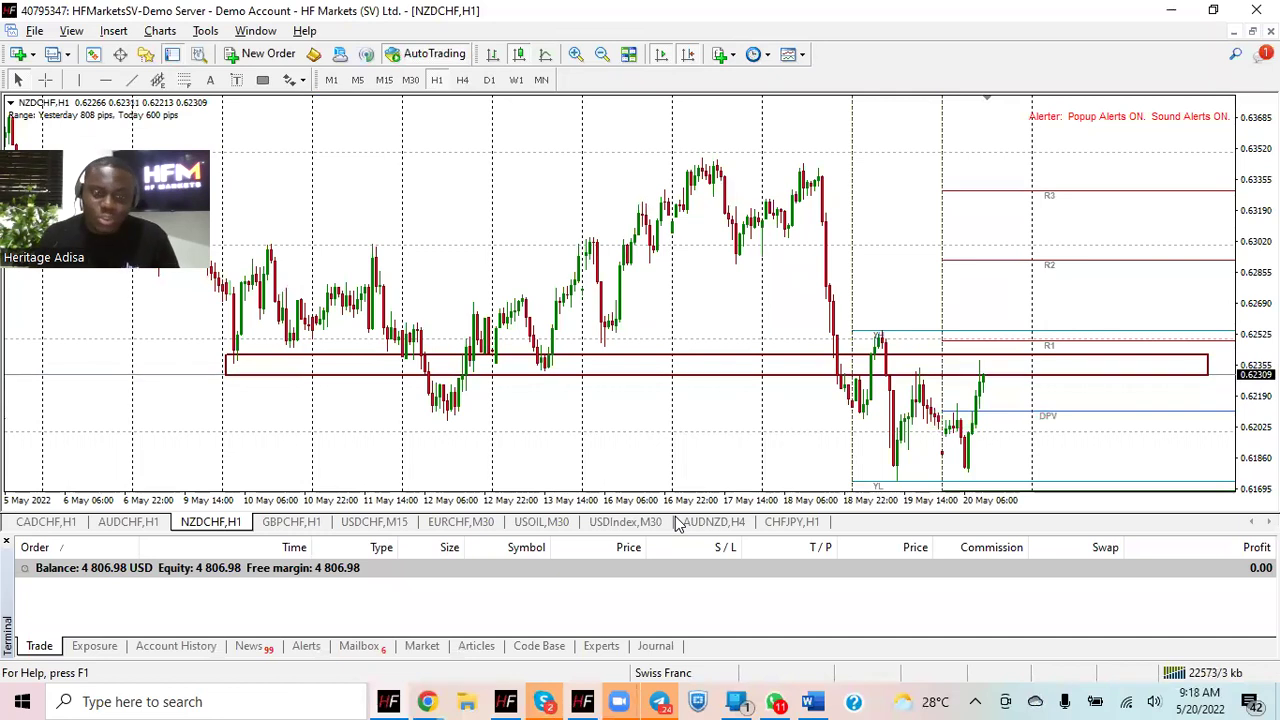
# Review the Friday, May 20 events and the following days' entries on the HFM Economic Calendar page in Chrome
pyautogui.click(427, 701)
pyautogui.click(460, 564)
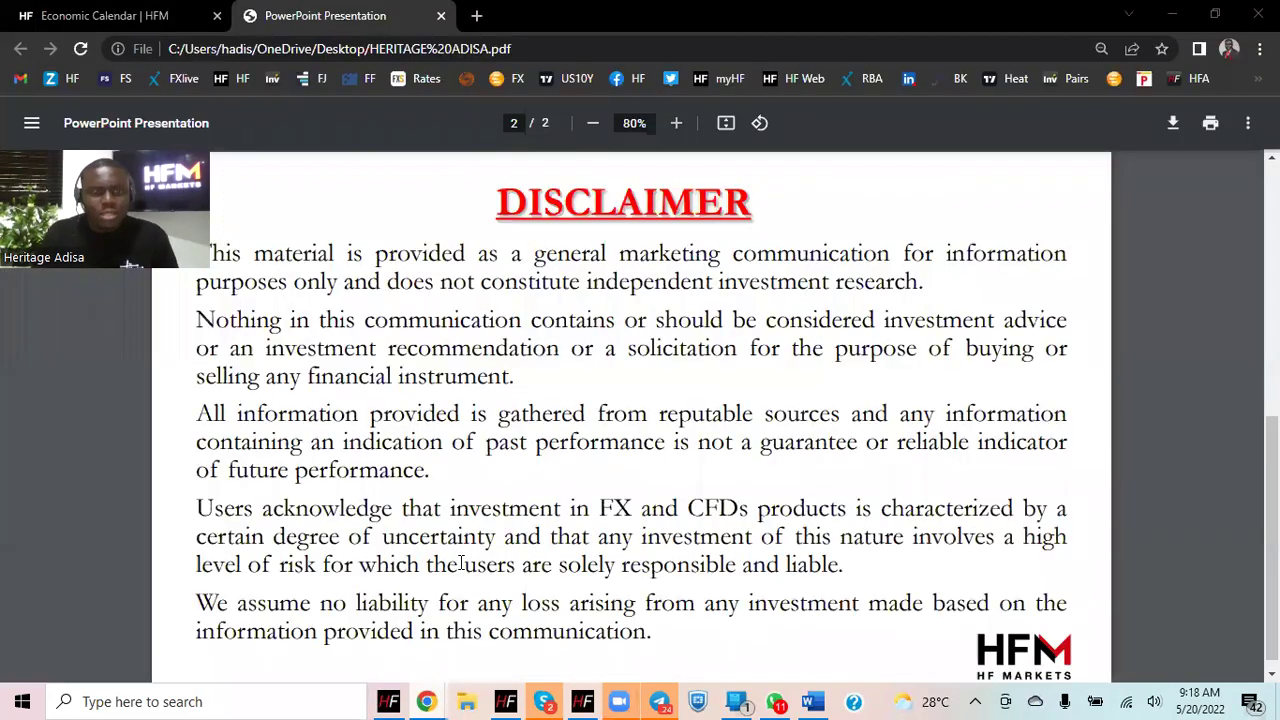
pyautogui.click(155, 8)
pyautogui.scroll(-4, 560, 488)
pyautogui.scroll(3, 551, 480)
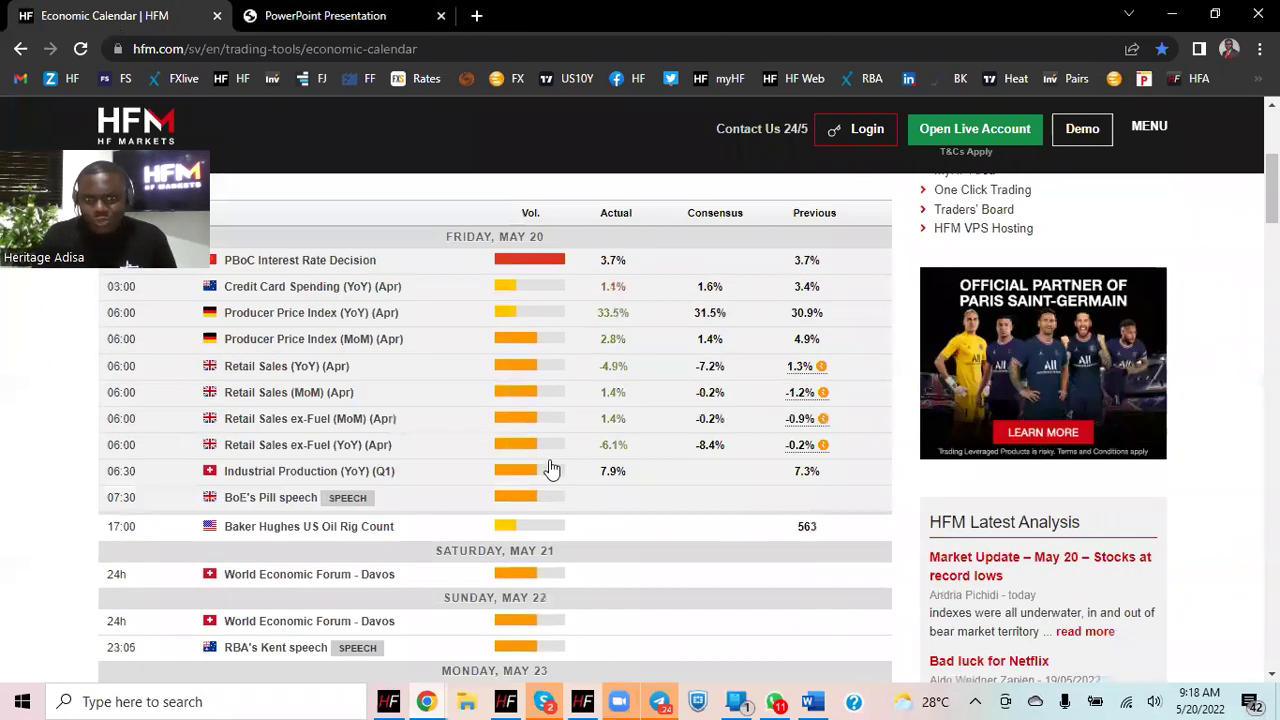
pyautogui.scroll(2, 551, 466)
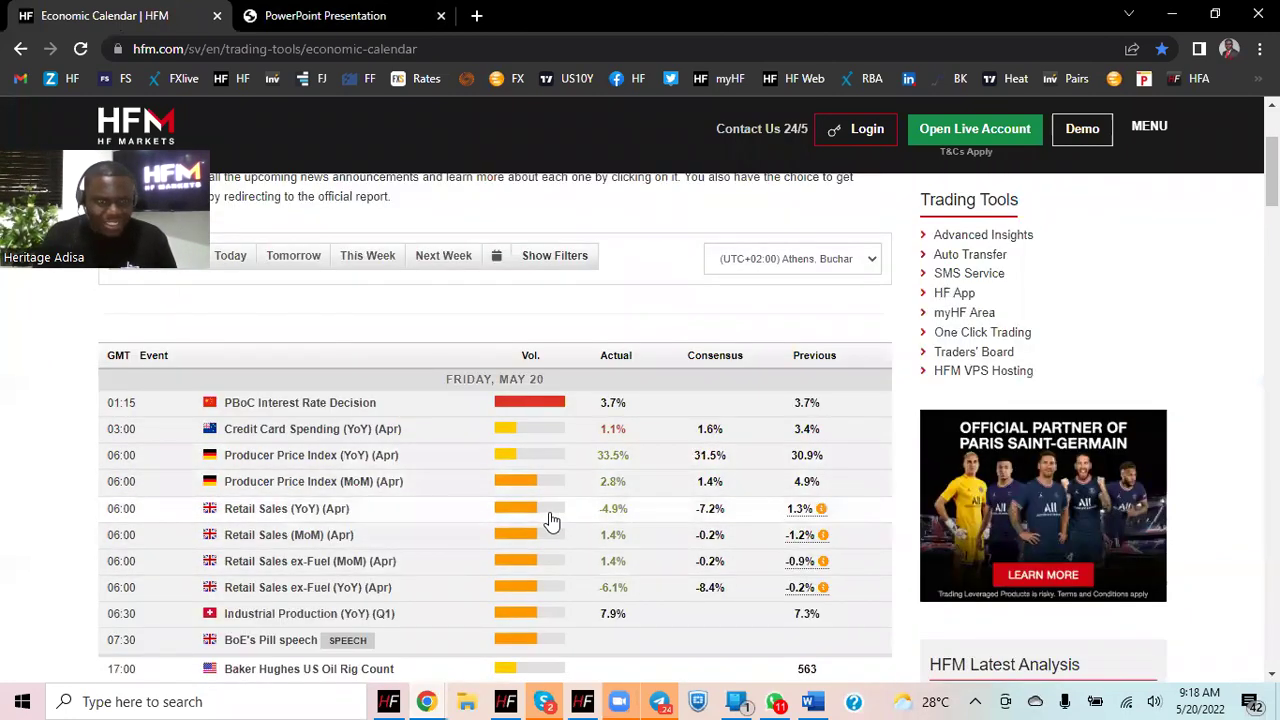
pyautogui.scroll(-2, 580, 484)
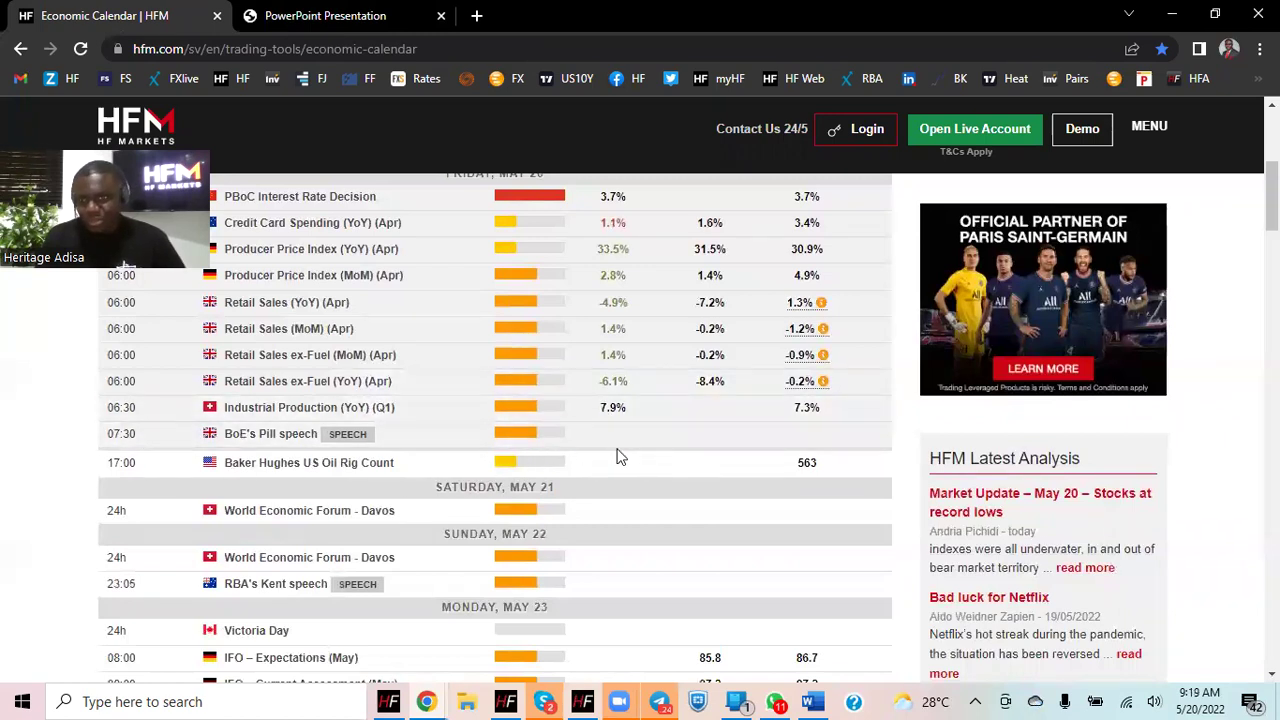
pyautogui.scroll(2, 645, 465)
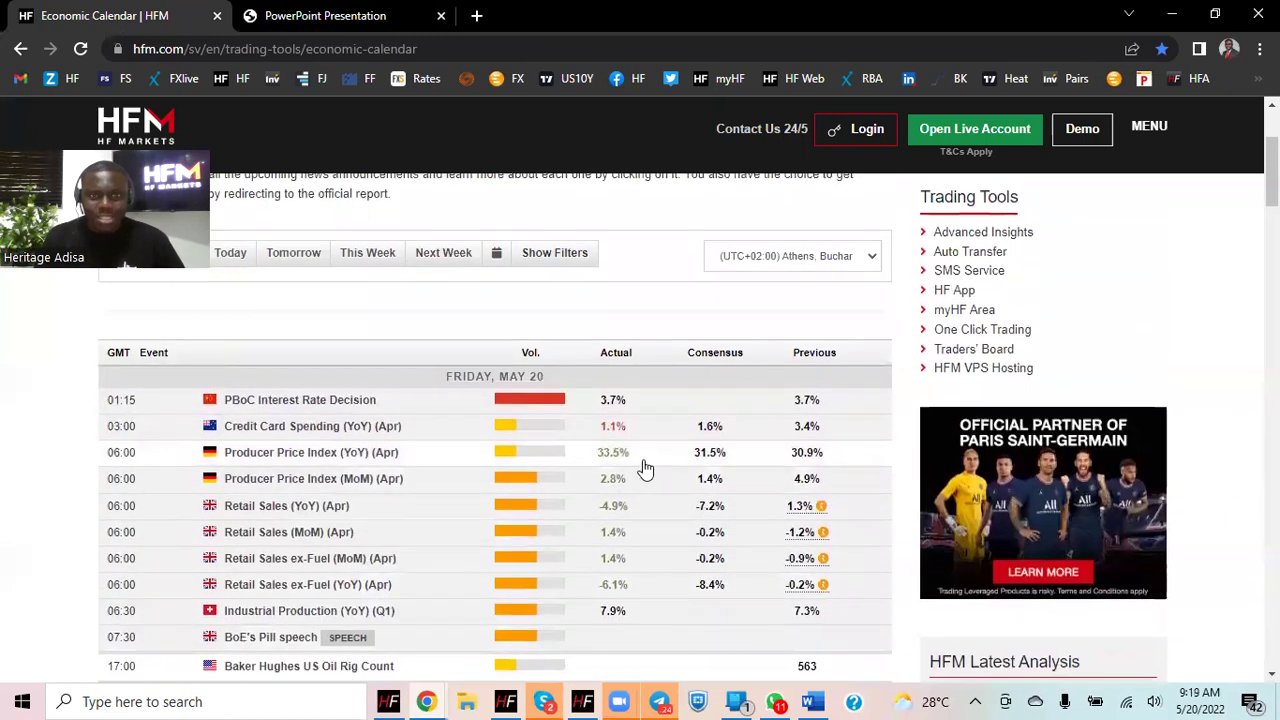